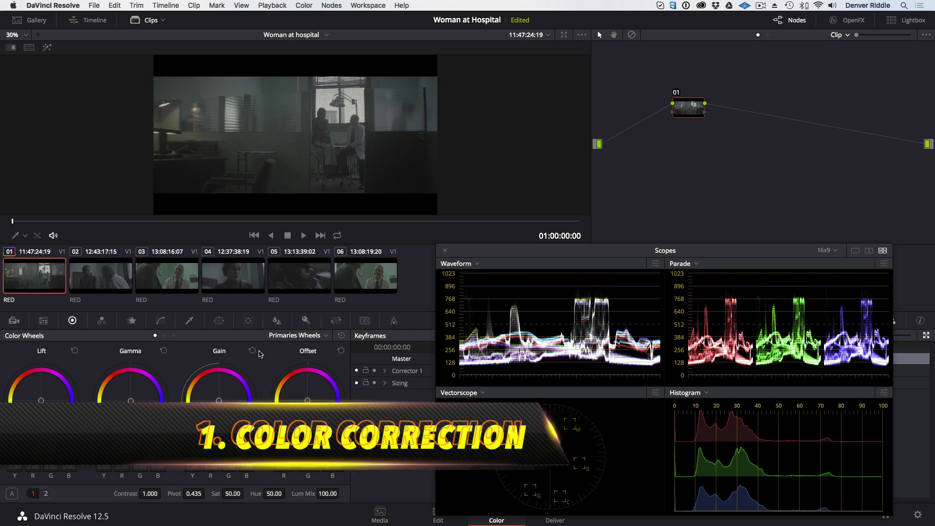
# Step: Brighten clip 01's midtones and highlights, then brighten clip 02's highlights and deepen its shadows
pyautogui.moveTo(219, 458); pyautogui.dragTo(238, 458)
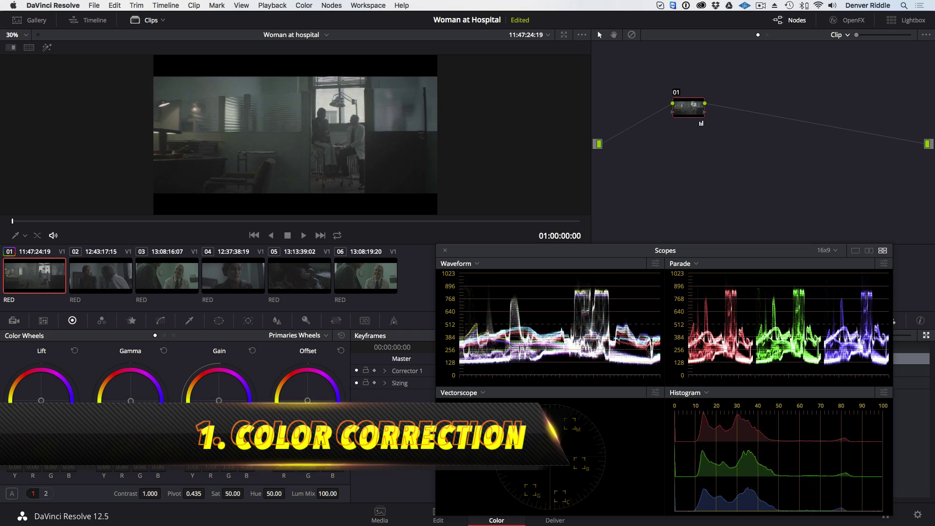
pyautogui.moveTo(131, 457); pyautogui.dragTo(138, 458)
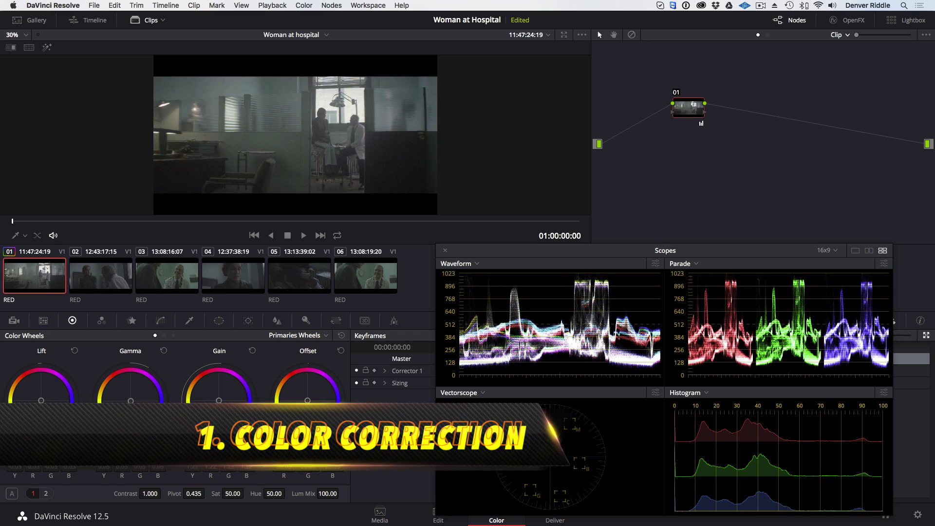
pyautogui.press('Down')
pyautogui.moveTo(220, 452); pyautogui.dragTo(243, 453)
pyautogui.moveTo(41, 452); pyautogui.dragTo(39, 452)
# Step: Brighten clip 04's highlights, then deepen clip 05's shadows and lift its midtones slightly
pyautogui.click(248, 278)
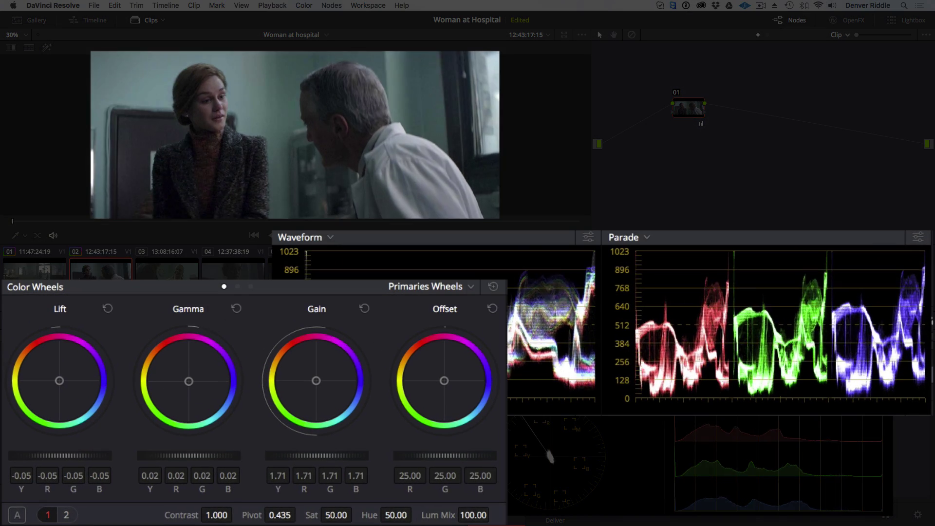
pyautogui.moveTo(292, 455); pyautogui.dragTo(331, 455)
pyautogui.press('Down')
pyautogui.moveTo(105, 455); pyautogui.dragTo(97, 456)
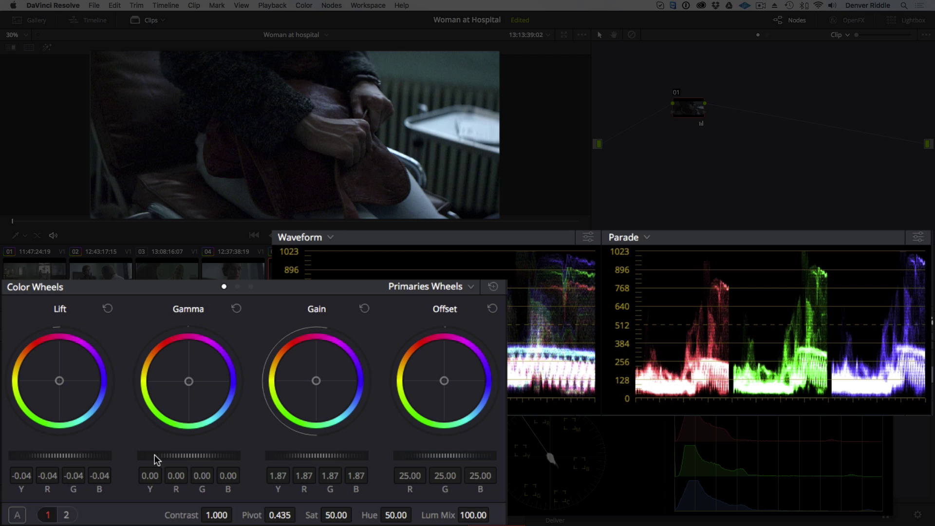
pyautogui.moveTo(154, 455); pyautogui.dragTo(168, 455)
# Step: Correct clip 03 with gain about 1.69, lift −0.05, slightly raised gamma and tint about 18.5
pyautogui.press('Up')
pyautogui.press('Up')
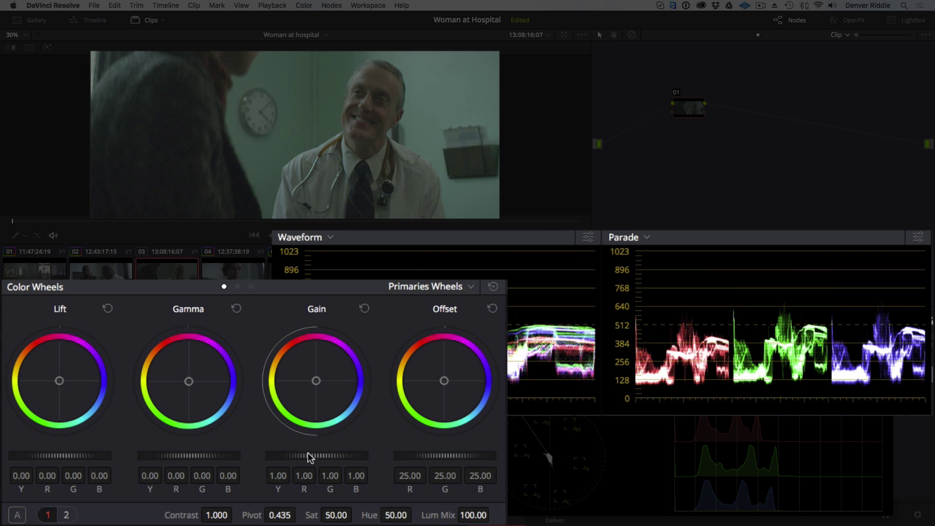
pyautogui.moveTo(309, 455); pyautogui.dragTo(326, 455)
pyautogui.moveTo(73, 456); pyautogui.dragTo(62, 455)
pyautogui.moveTo(158, 455); pyautogui.dragTo(163, 457)
pyautogui.click(66, 515)
pyautogui.moveTo(213, 515); pyautogui.dragTo(256, 515)
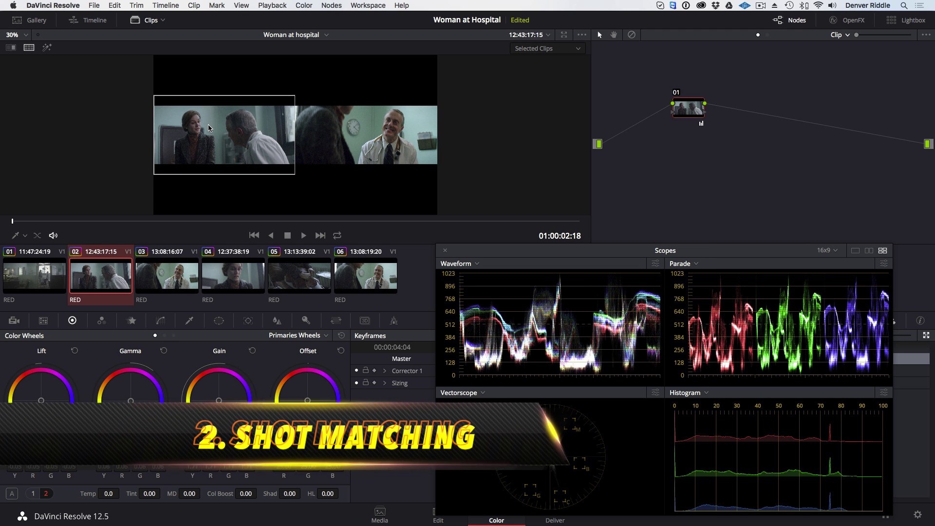
# Step: In the enlarged viewer, raise clip 02's contrast to 1.440 to match its neighbours
pyautogui.click(564, 35)
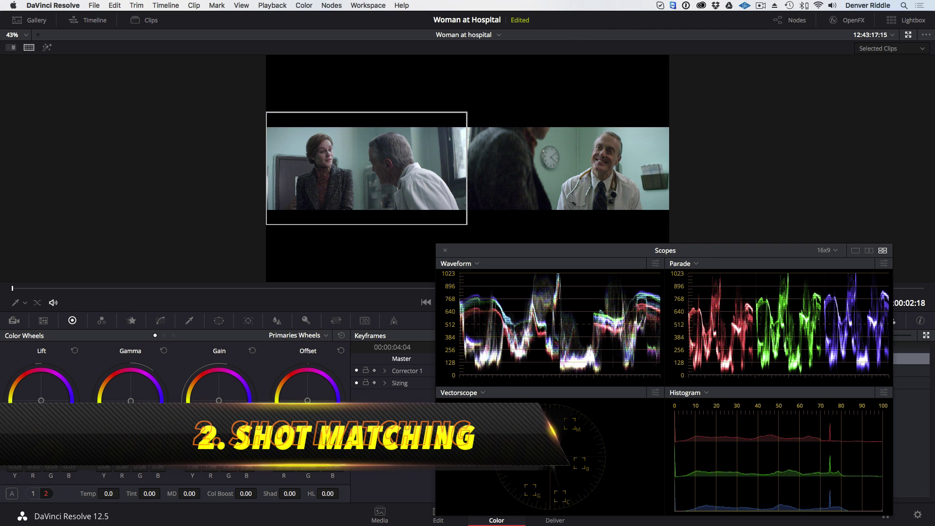
pyautogui.click(32, 493)
pyautogui.moveTo(149, 493); pyautogui.dragTo(145, 493)
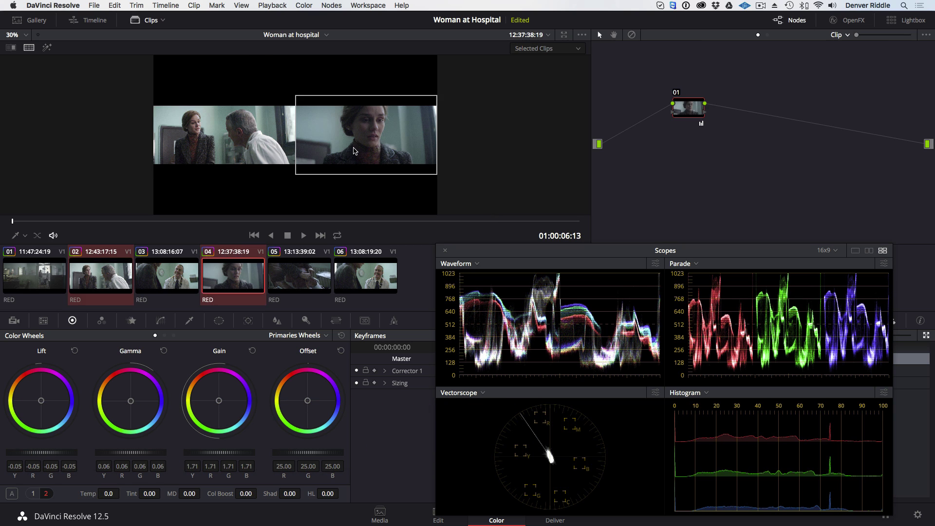
# Step: Brighten clip 04 to match, then raise clip 05's midtones, deepen its shadows and warm its temperature
pyautogui.hotkey('alt', 'f')
pyautogui.moveTo(209, 452); pyautogui.dragTo(233, 453)
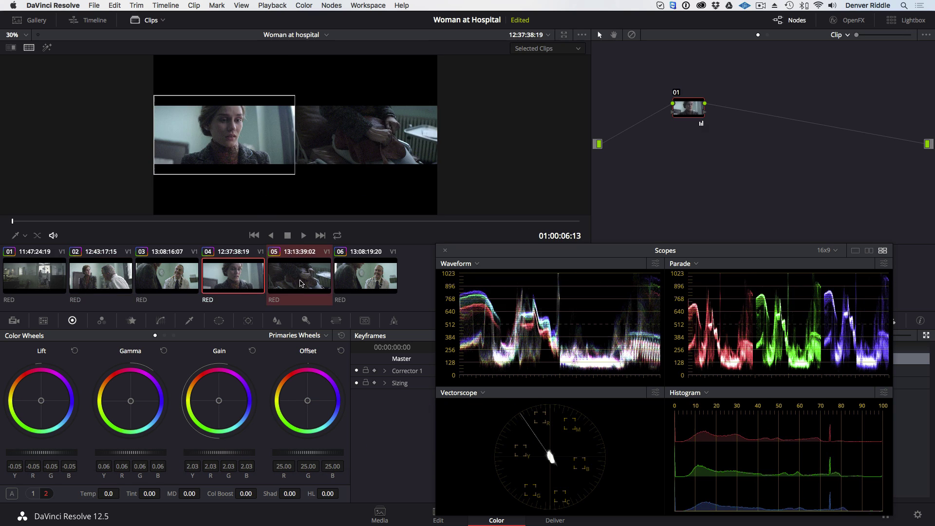
pyautogui.hotkey('alt', 'f')
pyautogui.moveTo(130, 453); pyautogui.dragTo(146, 453)
pyautogui.moveTo(42, 453); pyautogui.dragTo(39, 452)
pyautogui.moveTo(108, 494); pyautogui.dragTo(127, 493)
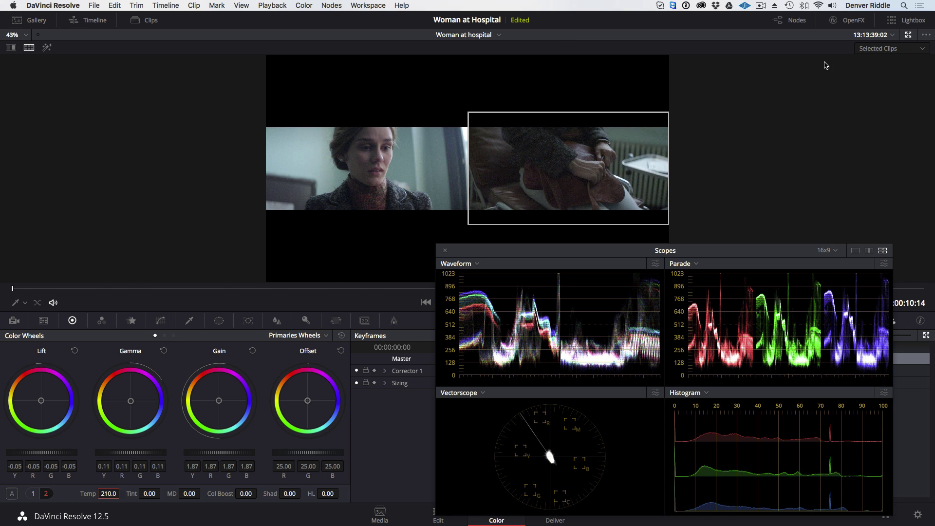
# Step: Restore the normal layout and play the sequence from the start to review the matching
pyautogui.hotkey('alt', 'f')
pyautogui.press('Home')
pyautogui.press('space')
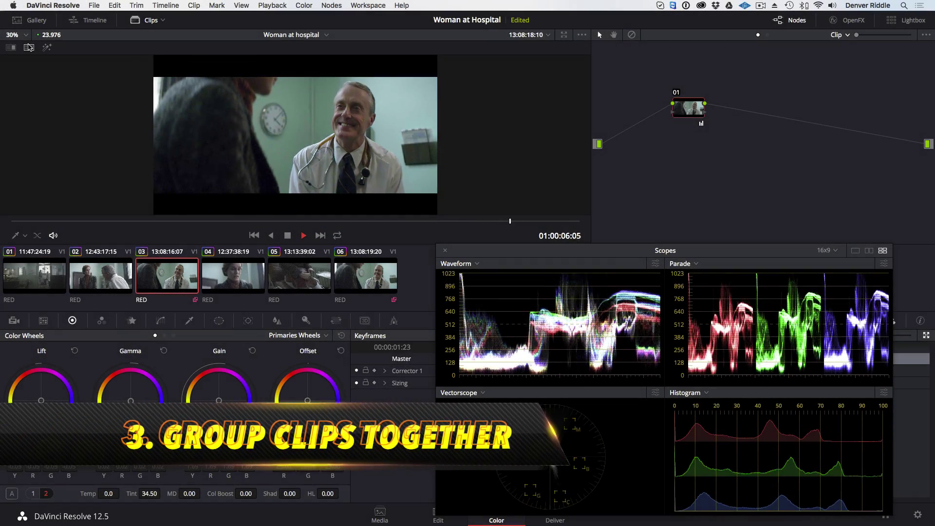
# Step: Stop playback, select all six clips and add them to a new group named 'Diagnosis Look'
pyautogui.press('space')
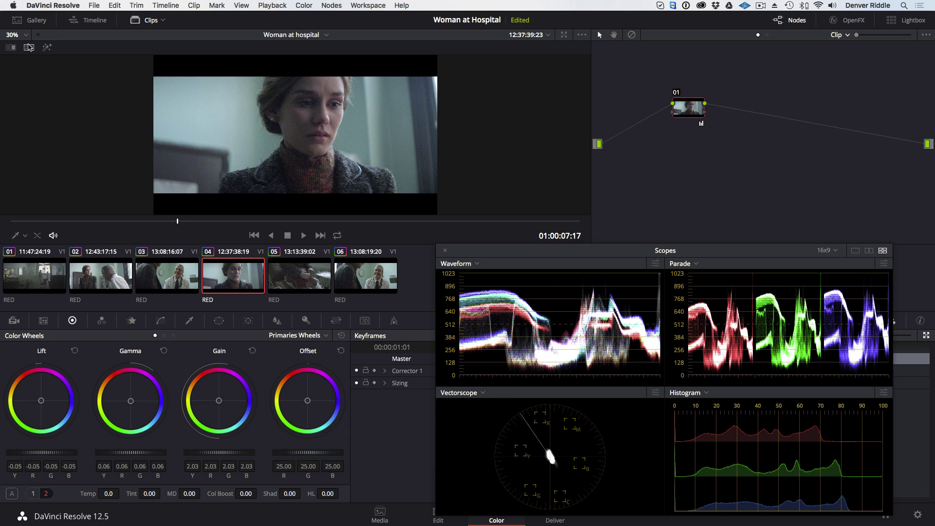
pyautogui.click(103, 270)
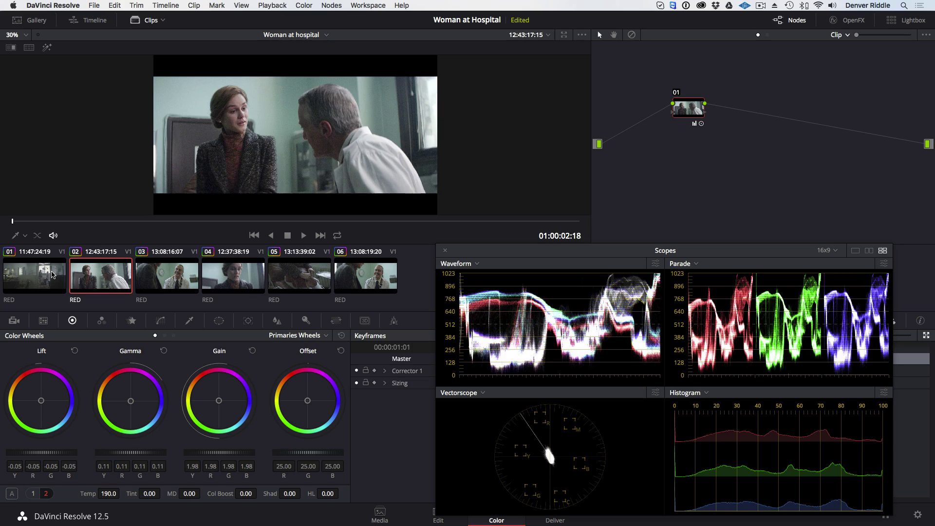
pyautogui.click(52, 274)
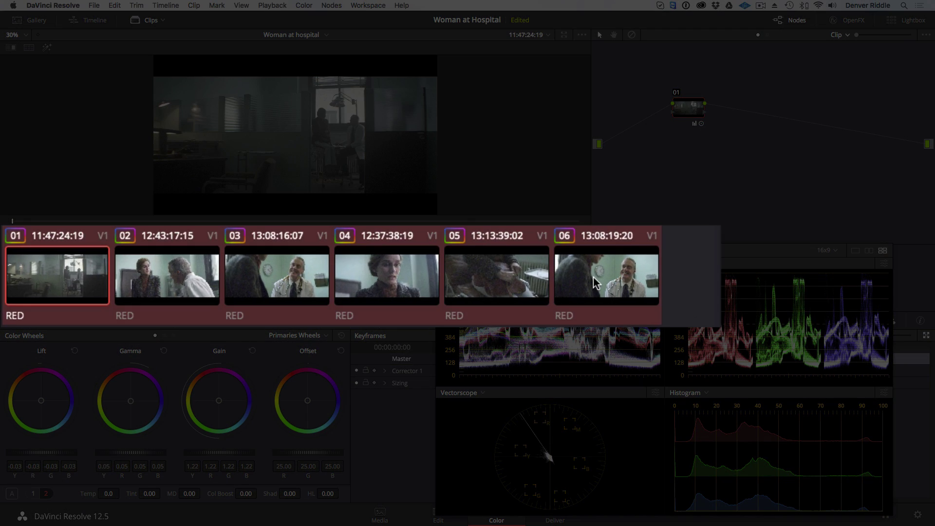
pyautogui.rightClick(357, 279)
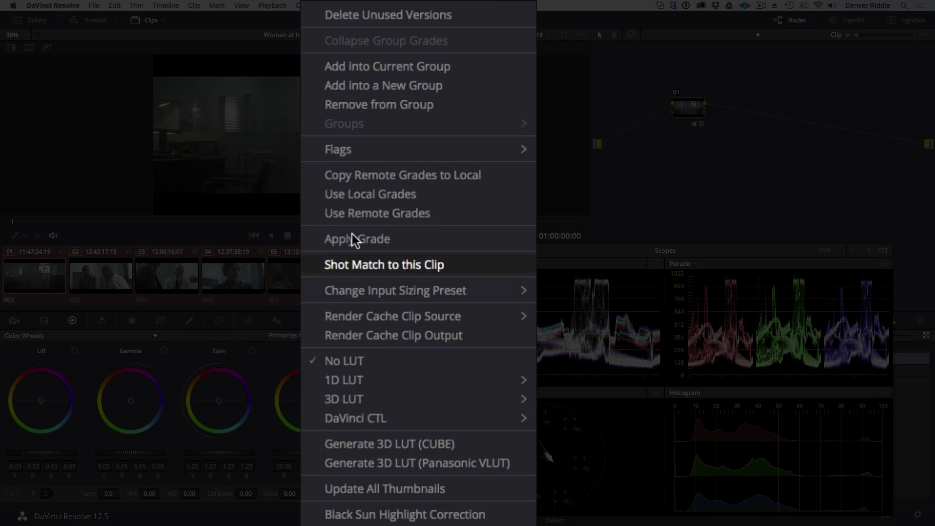
pyautogui.click(349, 87)
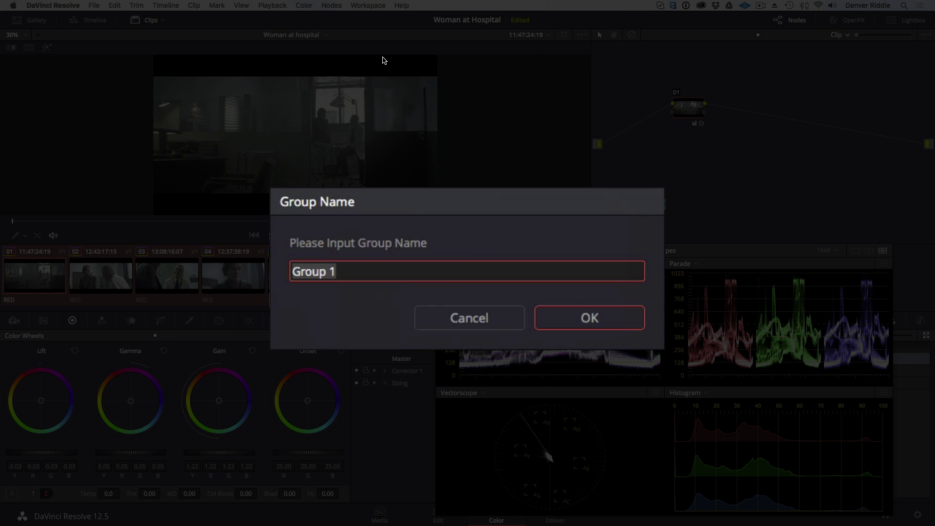
pyautogui.write('Diagnosis Loo')
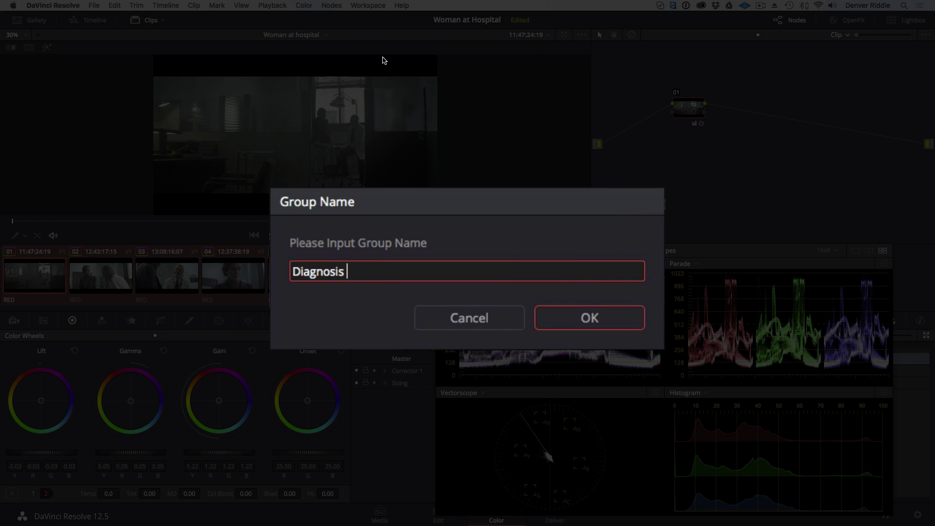
pyautogui.write('k')
pyautogui.press('Return')
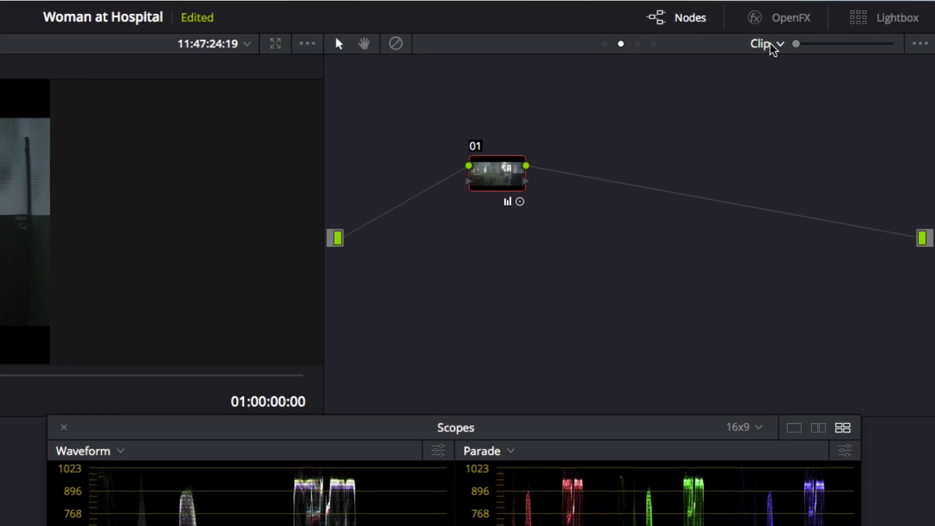
# Step: Switch to the Group Post-Clip grade and push the group's Offset toward green
pyautogui.click(843, 35)
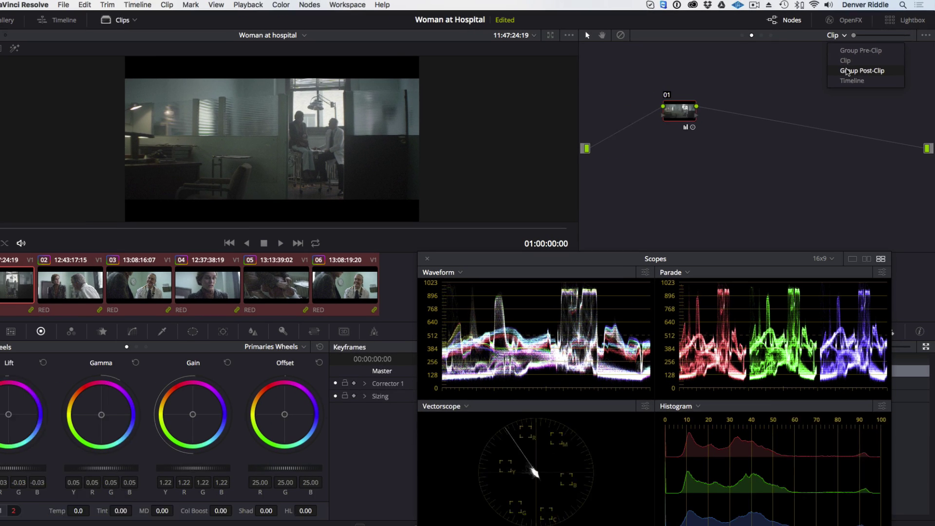
pyautogui.click(774, 111)
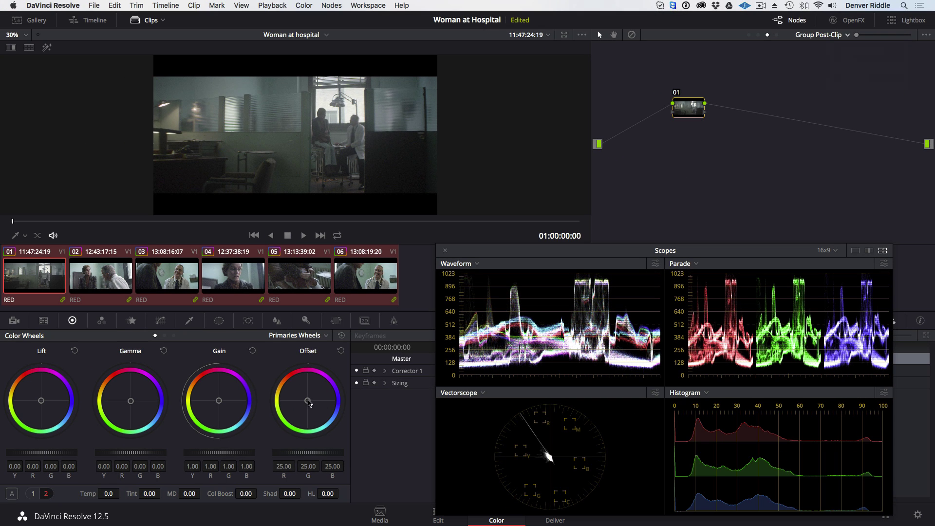
pyautogui.moveTo(307, 400); pyautogui.dragTo(293, 413)
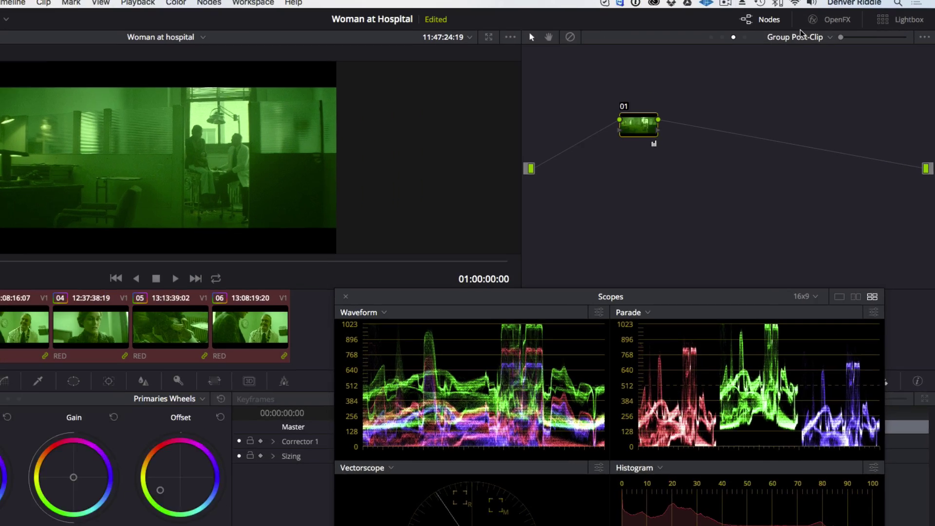
# Step: Toggle to Clip and back to Group Post-Clip, then reset Primaries so offset returns to 25.00
pyautogui.click(825, 34)
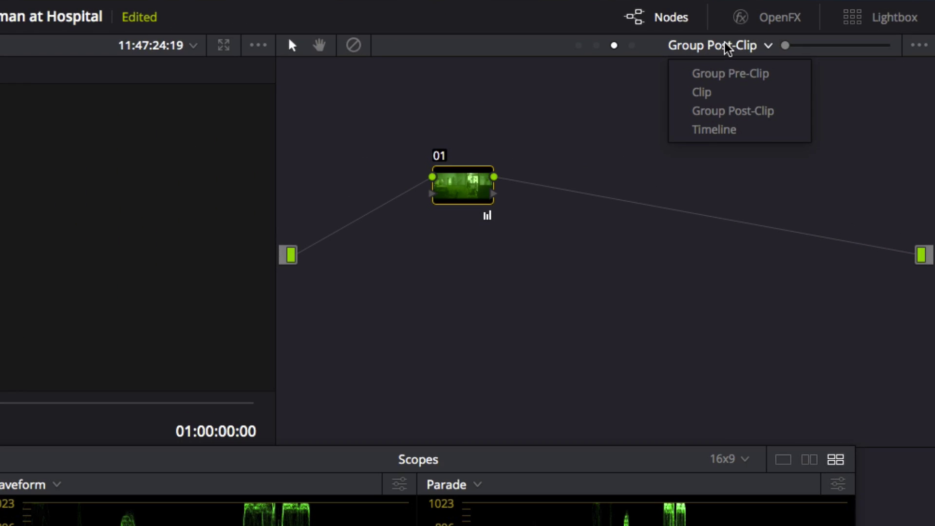
pyautogui.click(724, 93)
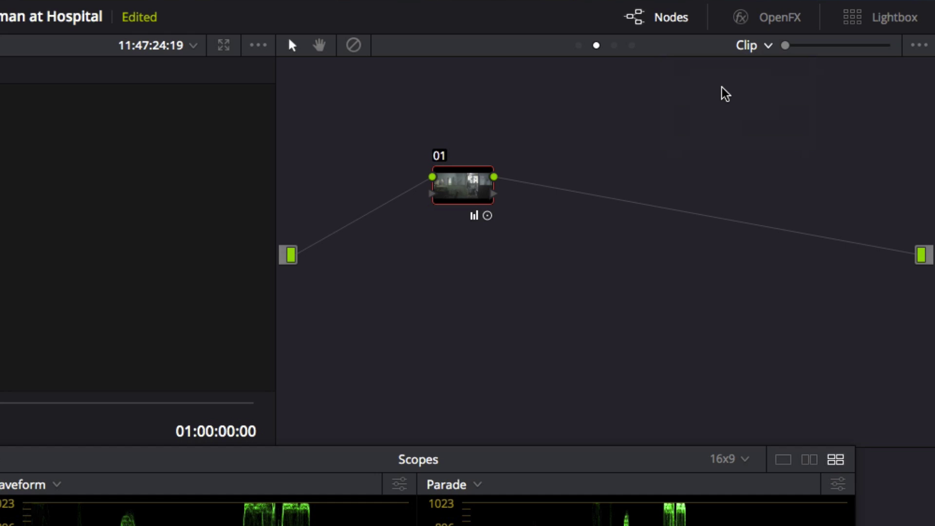
pyautogui.click(768, 47)
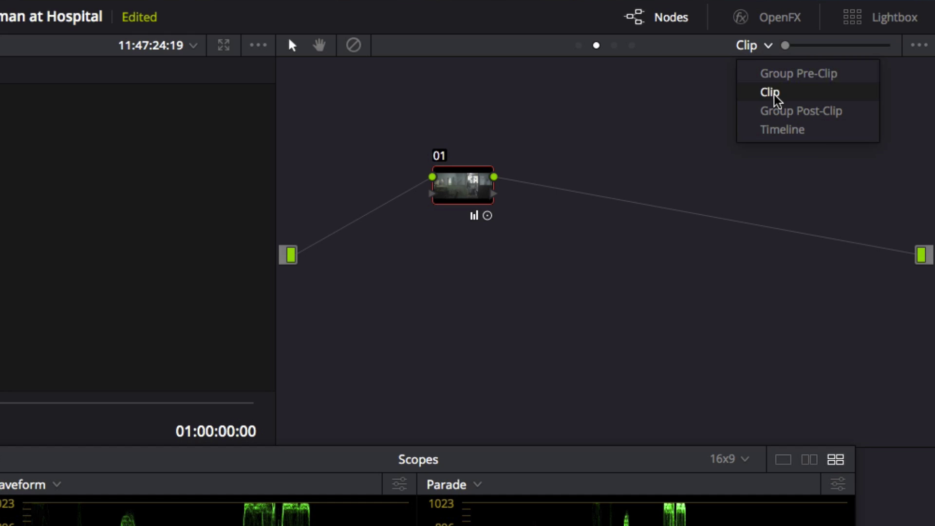
pyautogui.click(777, 111)
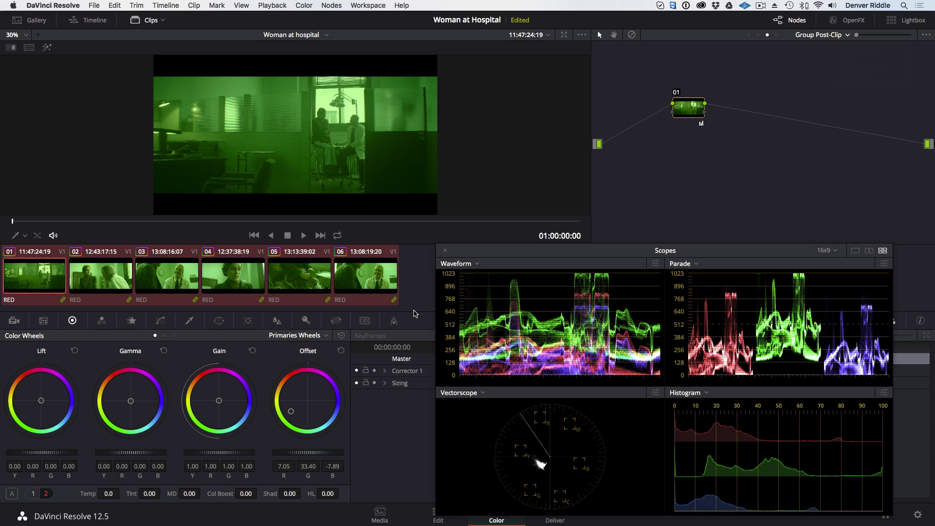
pyautogui.click(341, 336)
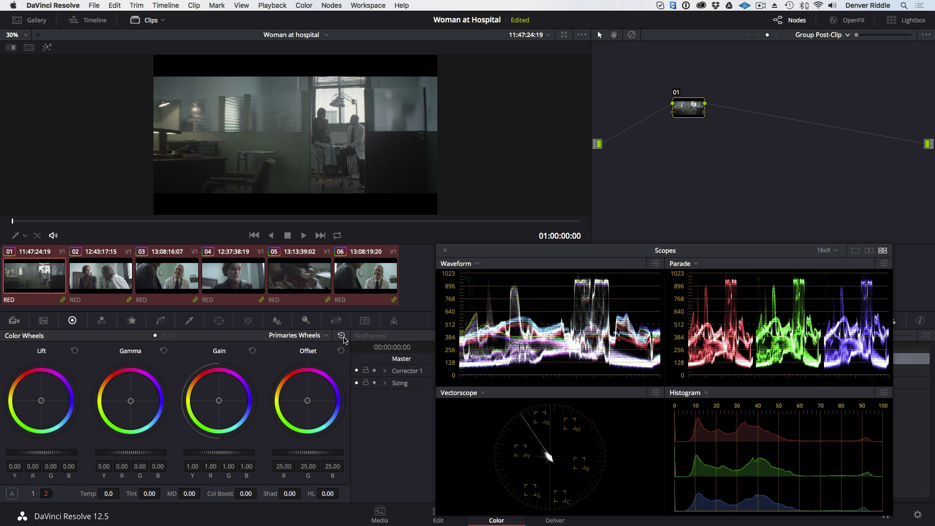
# Step: Select clip 02 and raise its contrast
pyautogui.click(109, 278)
pyautogui.click(32, 493)
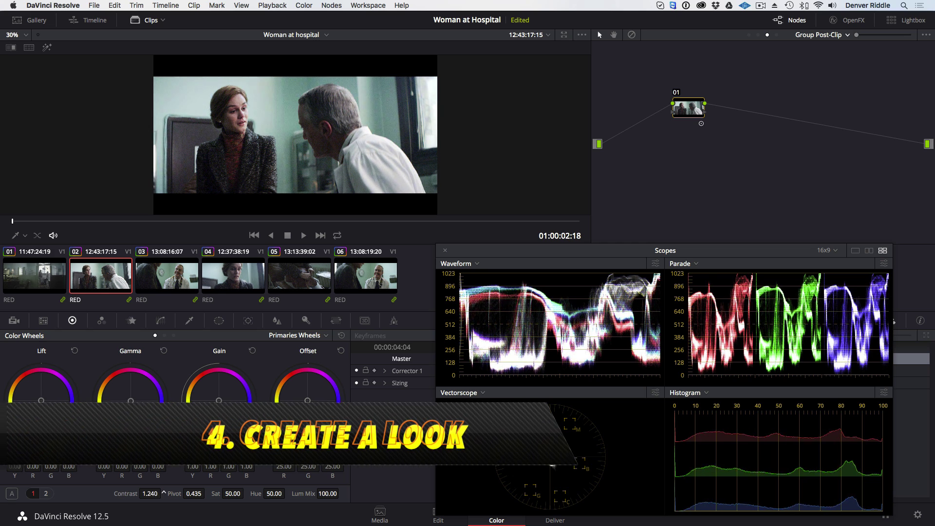
pyautogui.moveTo(163, 492); pyautogui.dragTo(193, 493)
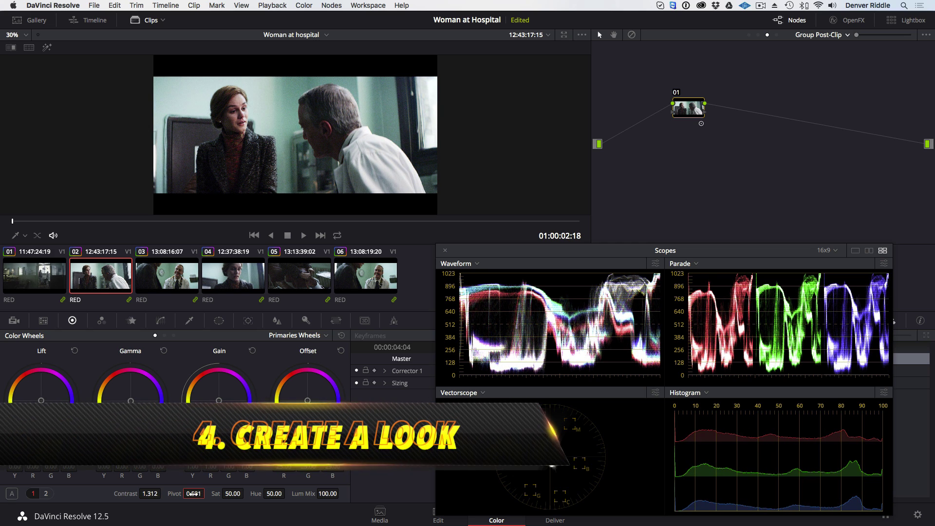
# Step: Add a serial node pushed toward green, a parallel node, and sample the skin tone on Hue vs Hue
pyautogui.hotkey('alt', 's')
pyautogui.moveTo(308, 400); pyautogui.dragTo(298, 402)
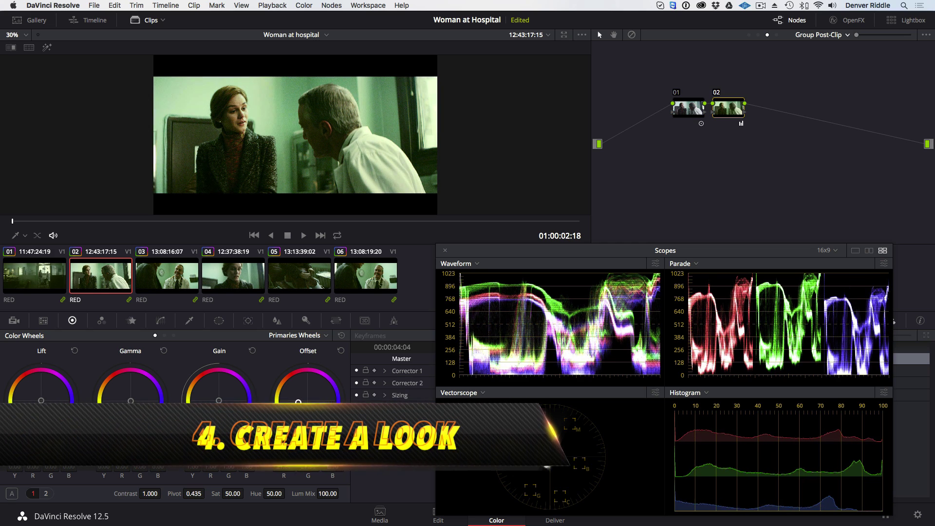
pyautogui.hotkey('alt', 'p')
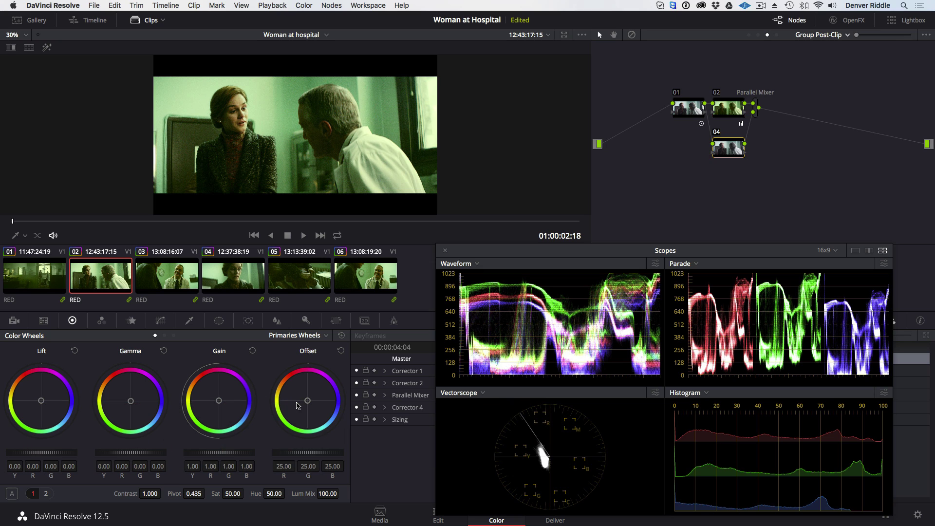
pyautogui.click(160, 321)
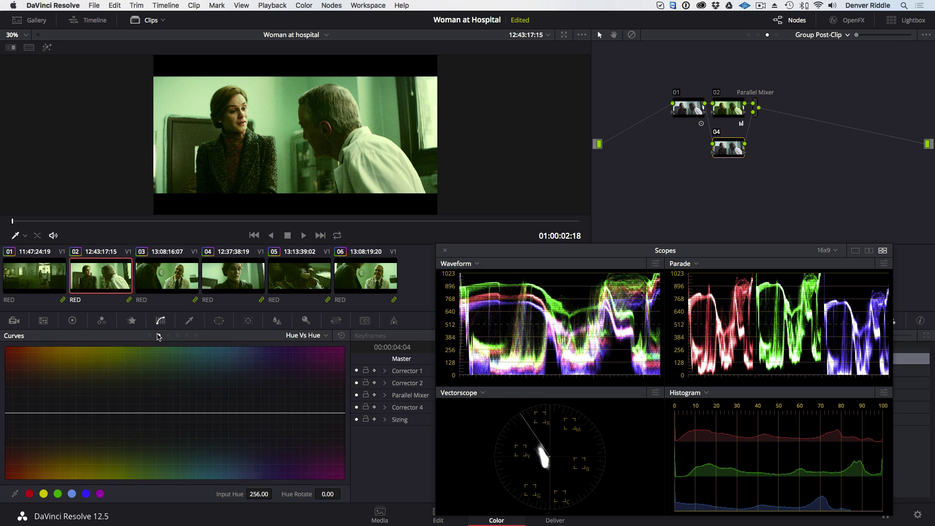
pyautogui.click(238, 101)
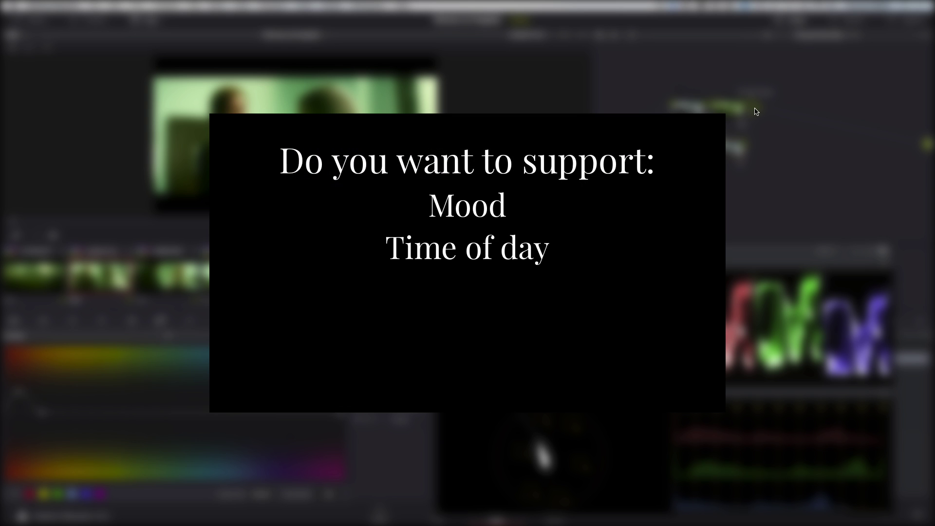
# Step: Add node 05 after the Parallel Mixer and drag its Lum vs Sat curve down in the shadows
pyautogui.hotkey('alt', 's')
pyautogui.click(189, 338)
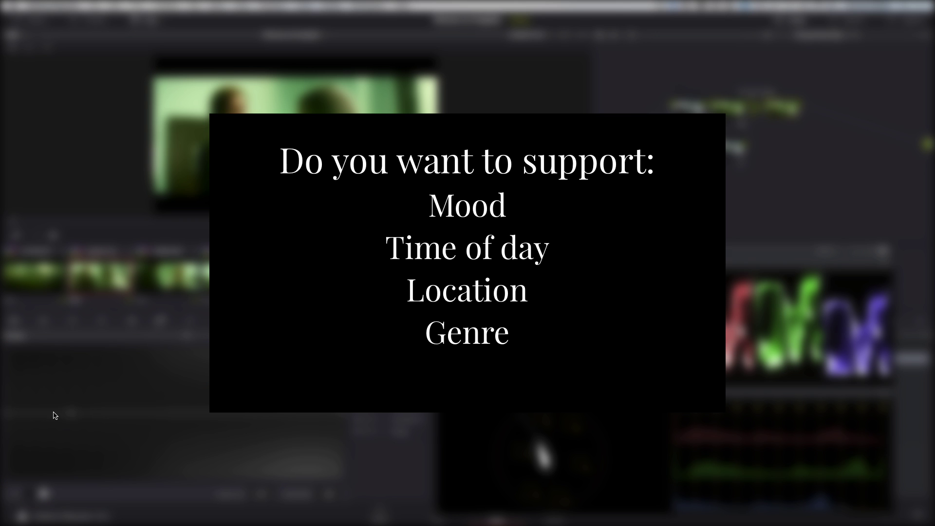
pyautogui.moveTo(75, 413); pyautogui.dragTo(76, 416)
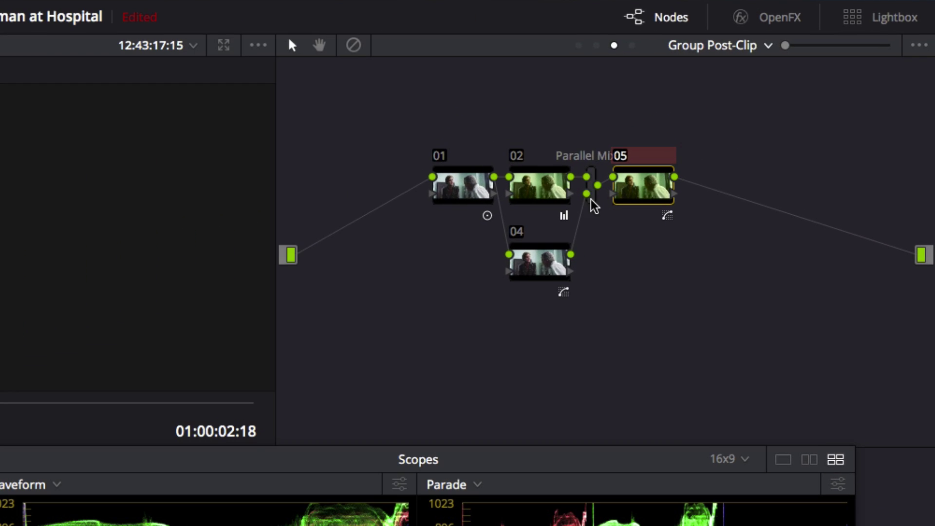
# Step: Select nodes 01, 02, 04 and the Parallel Mixer, then combine them into a compound node
pyautogui.keyDown('shift'); pyautogui.click(591, 188); pyautogui.keyUp('shift')
pyautogui.keyDown('shift'); pyautogui.click(560, 258); pyautogui.keyUp('shift')
pyautogui.keyDown('shift'); pyautogui.click(530, 203); pyautogui.keyUp('shift')
pyautogui.keyDown('shift'); pyautogui.click(465, 192); pyautogui.keyUp('shift')
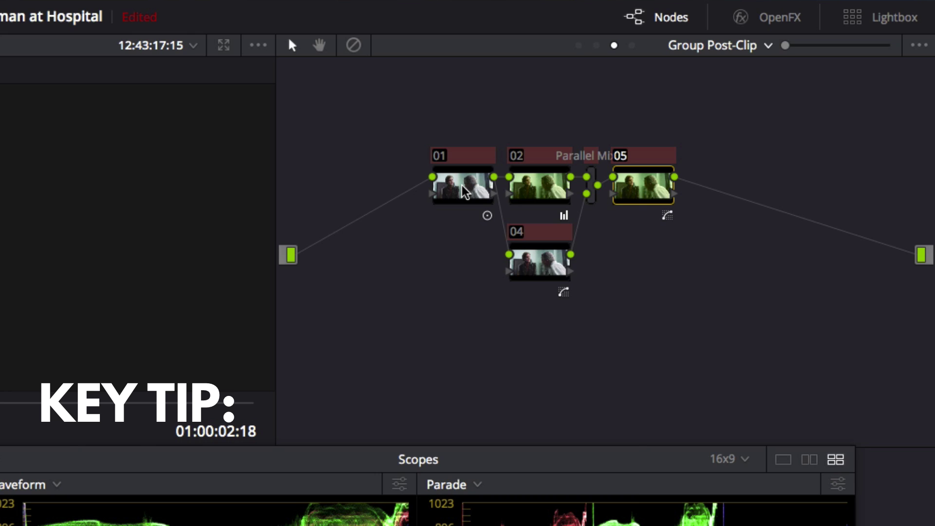
pyautogui.rightClick(464, 191)
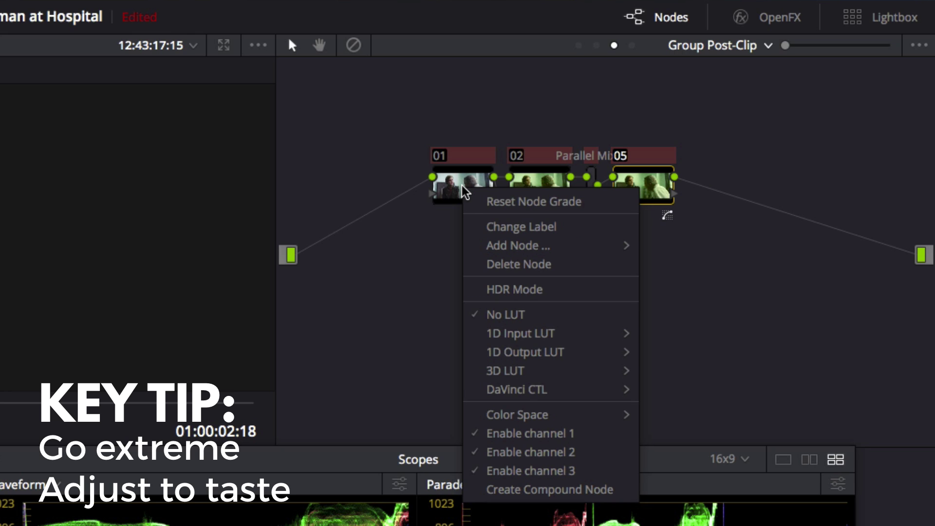
pyautogui.click(538, 488)
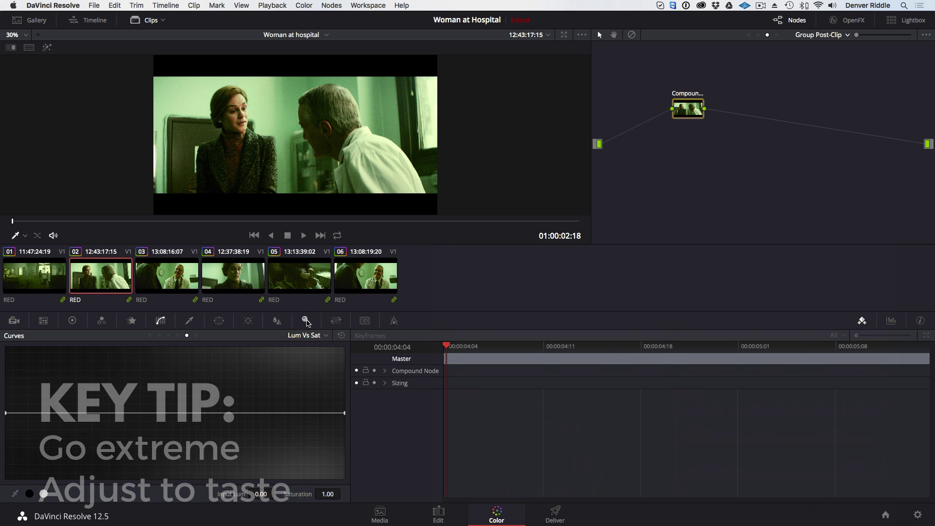
# Step: Set the compound node's Key Output Gain to 0.760, then return to clip 01
pyautogui.click(307, 321)
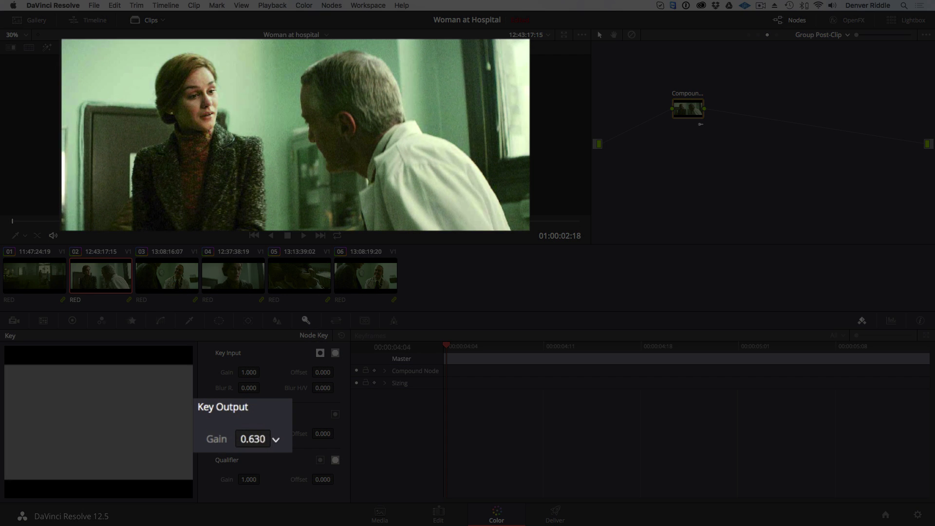
pyautogui.moveTo(249, 434)
pyautogui.mouseDown()
pyautogui.moveTo(224, 433)
pyautogui.moveTo(266, 433)
pyautogui.mouseUp()
pyautogui.press('Up')
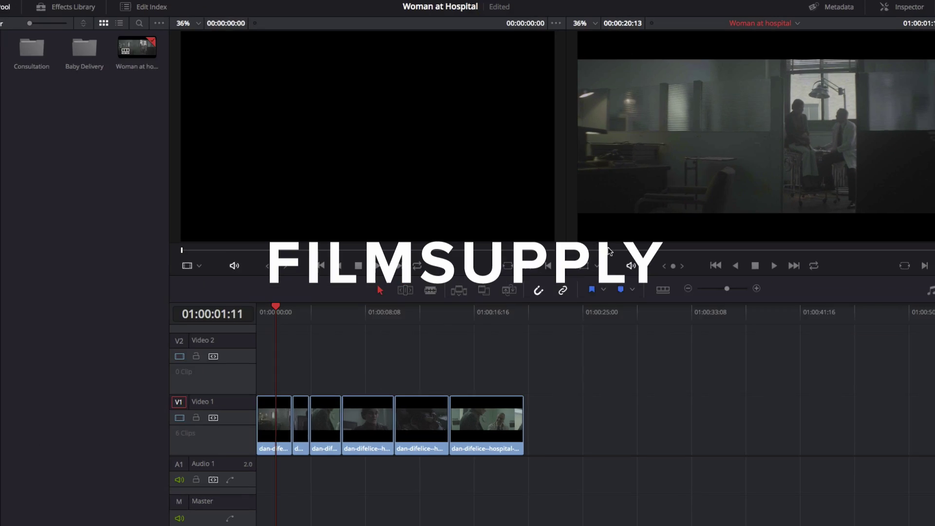
# Step: Scrub the Edit page playhead forward to about 01:00:20:12 to review the later graded shots
pyautogui.moveTo(608, 246); pyautogui.dragTo(735, 247)
pyautogui.moveTo(562, 382); pyautogui.dragTo(925, 378)
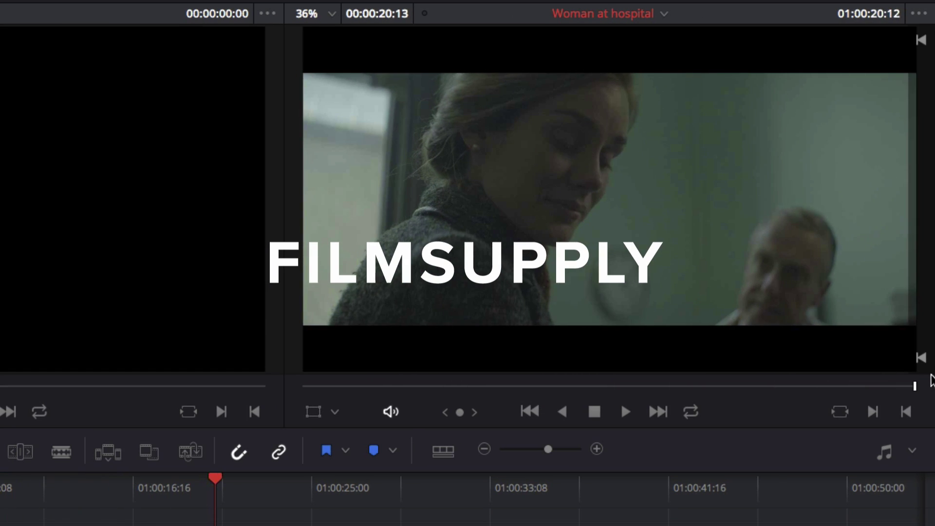